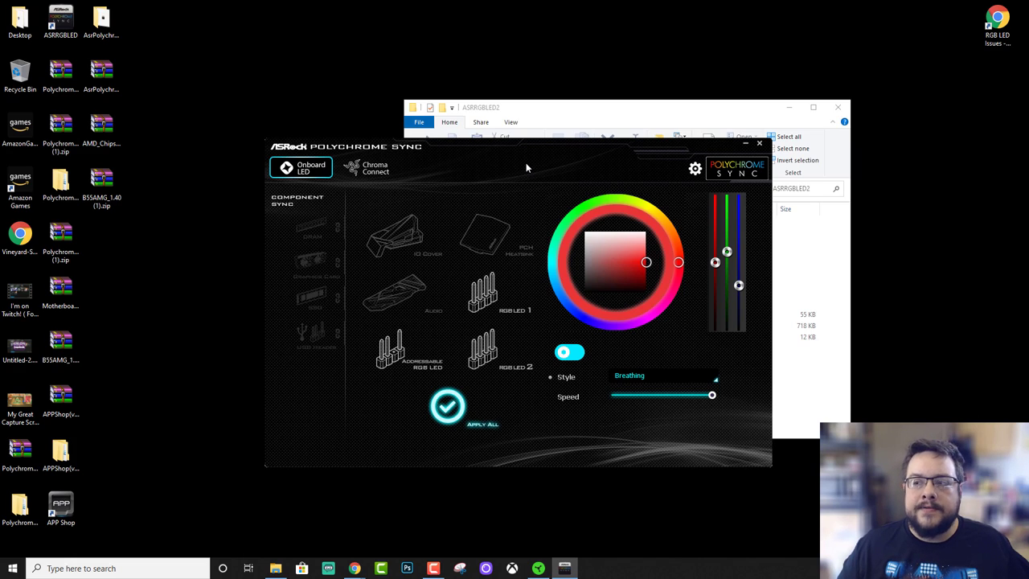
# Reposition the Polychrome Sync window up and to the left on screen.
pyautogui.moveTo(502, 164); pyautogui.dragTo(475, 159)
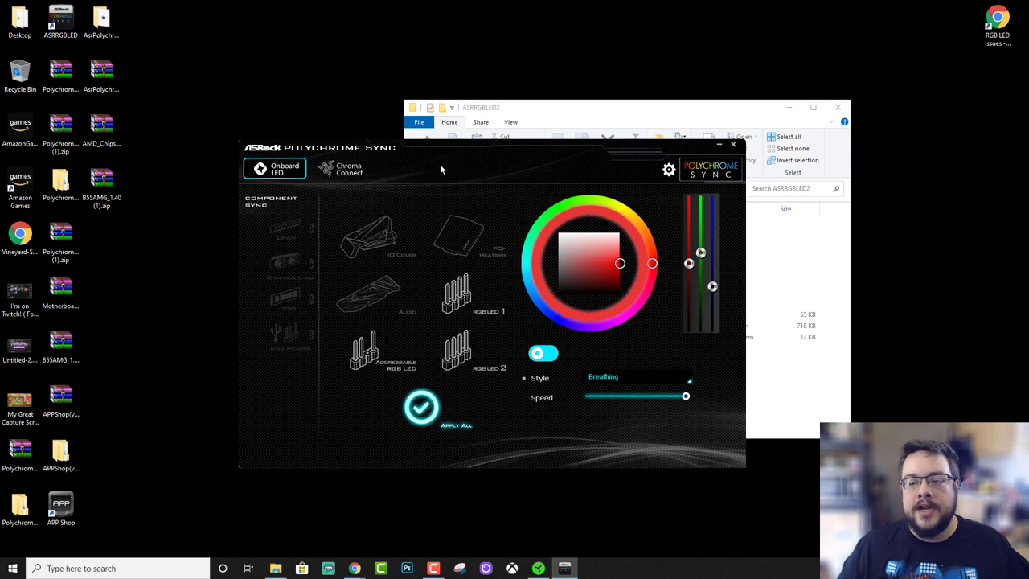
pyautogui.moveTo(434, 163); pyautogui.dragTo(330, 95)
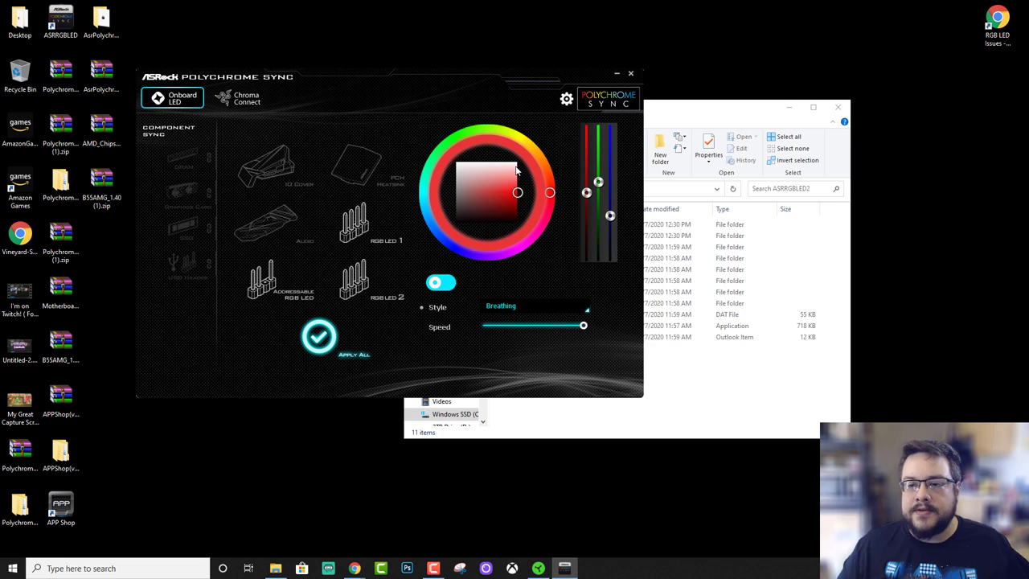
# Check the version info (v1.0.63, firmware v2.10) in settings, then minimize Polychrome Sync.
pyautogui.click(566, 99)
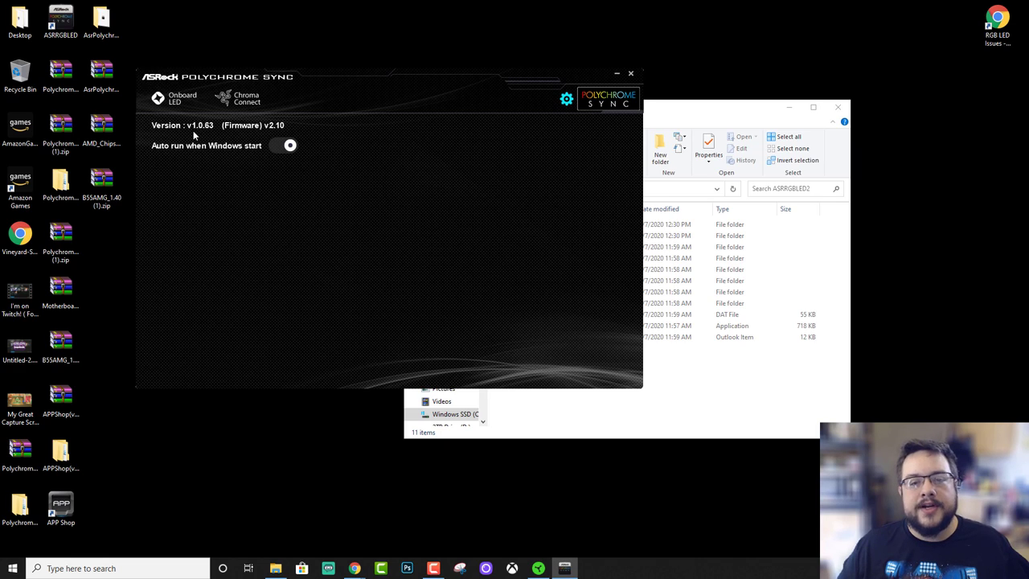
pyautogui.click(615, 76)
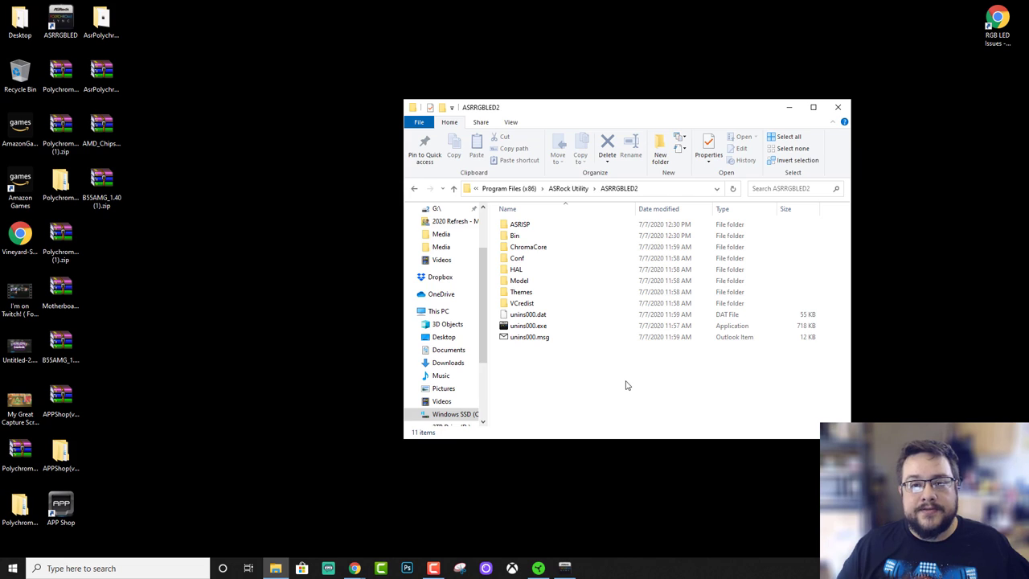
# Open the Bin folder and inspect the nu51_2.10 firmware file, leaving nothing selected.
pyautogui.doubleClick(579, 238)
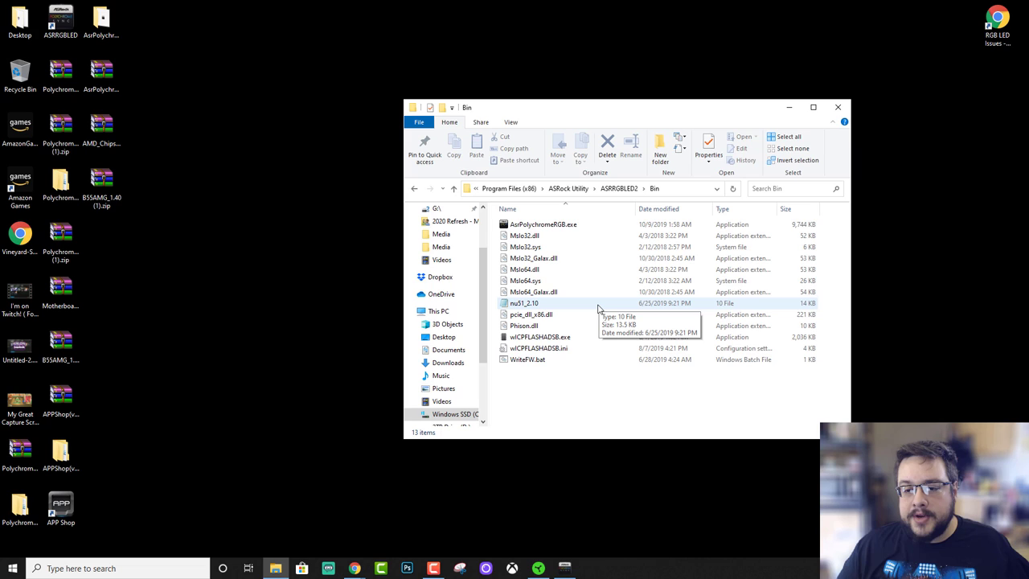
pyautogui.click(524, 306)
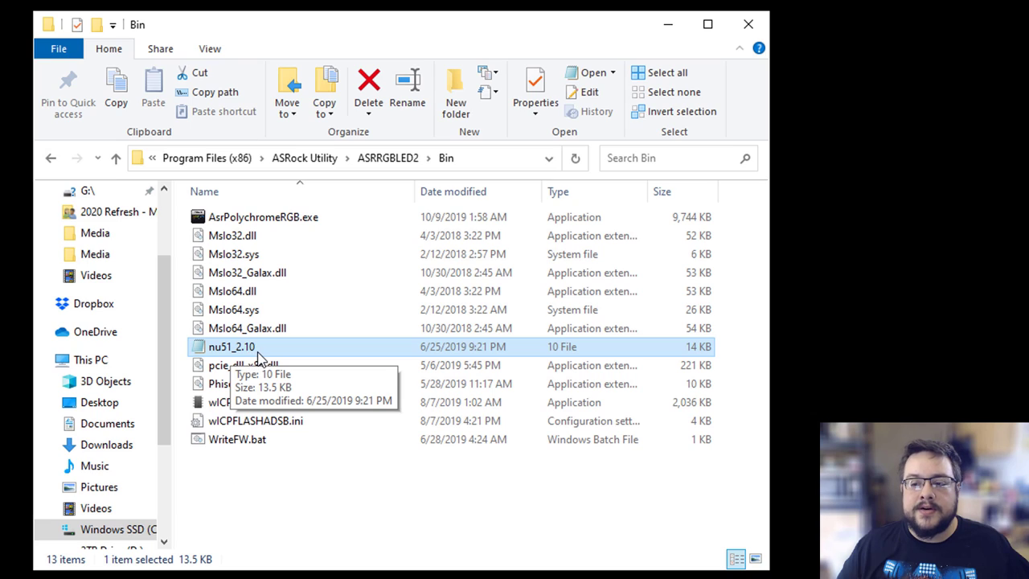
pyautogui.click(344, 506)
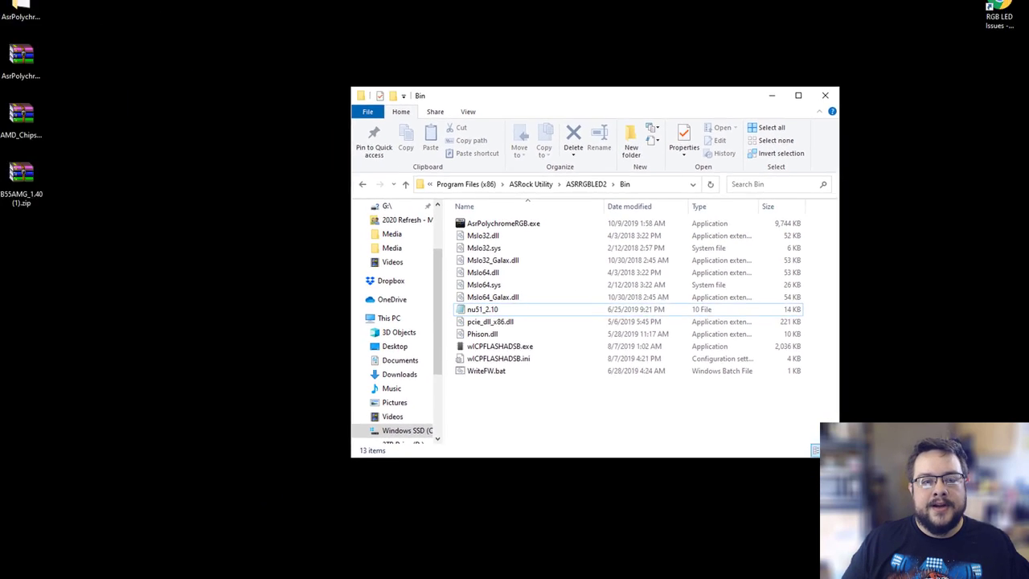
# Launch Command Prompt as administrator from a Start search for cmd.
pyautogui.click(11, 569)
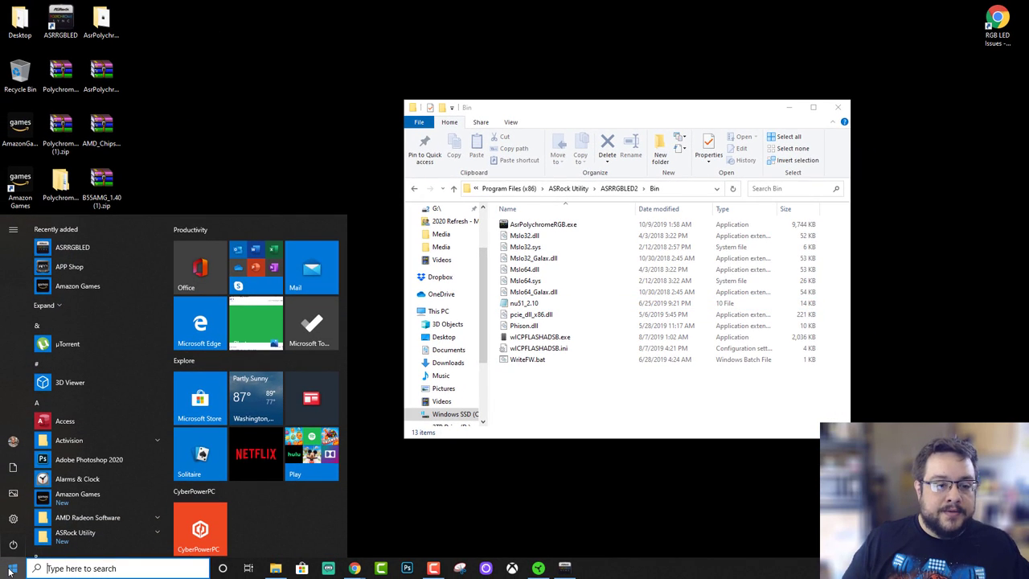
pyautogui.write('cmd')
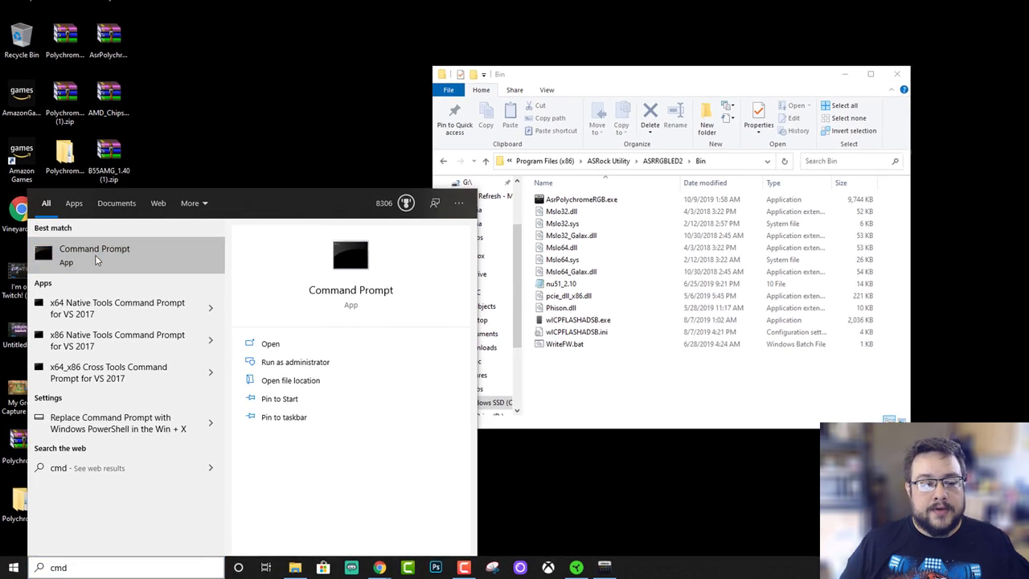
pyautogui.rightClick(89, 280)
pyautogui.click(165, 184)
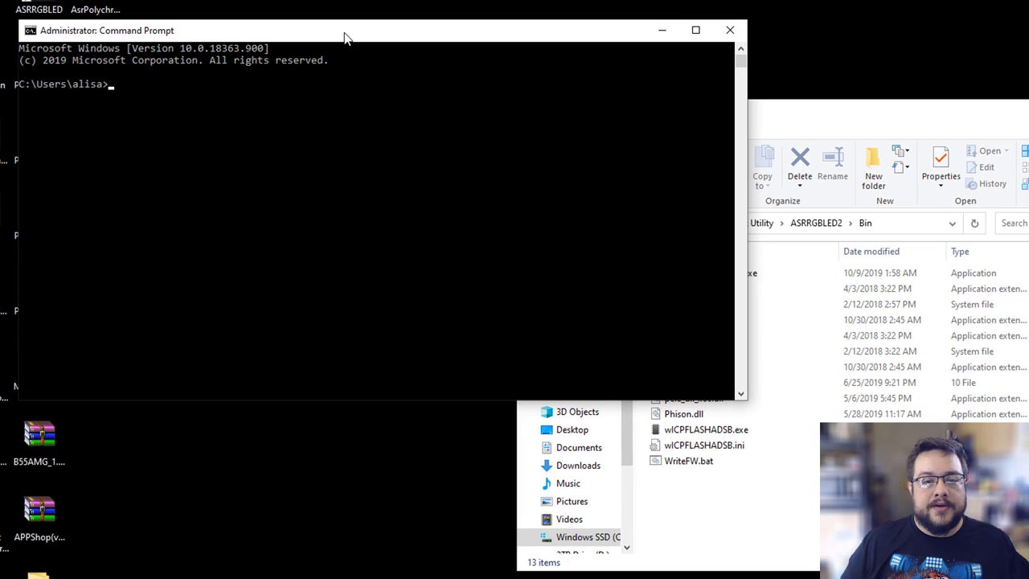
pyautogui.moveTo(345, 32); pyautogui.dragTo(477, 93)
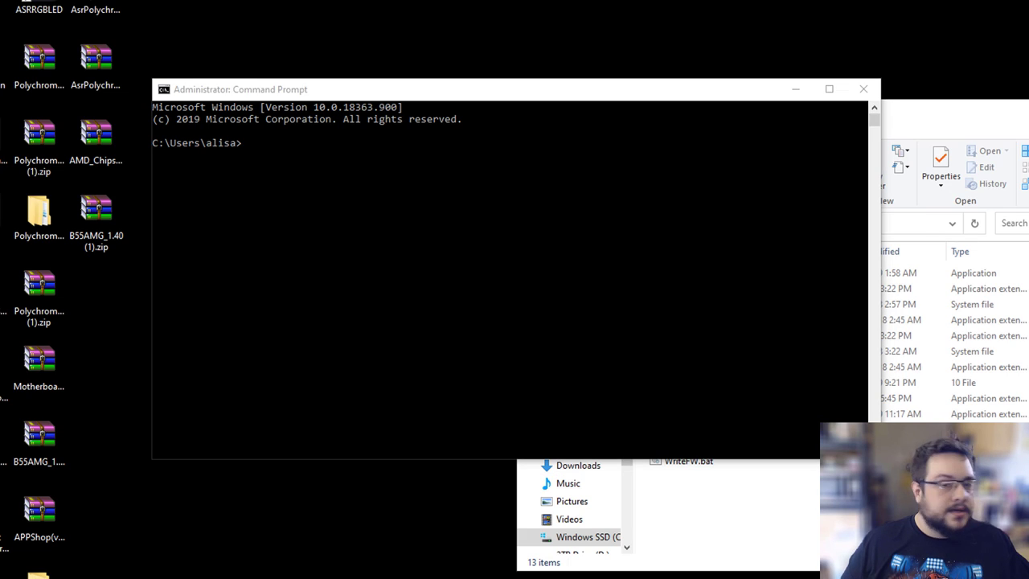
# Type cd in the console followed by the Bin folder path copied from Explorer.
pyautogui.click(454, 254)
pyautogui.write('cd')
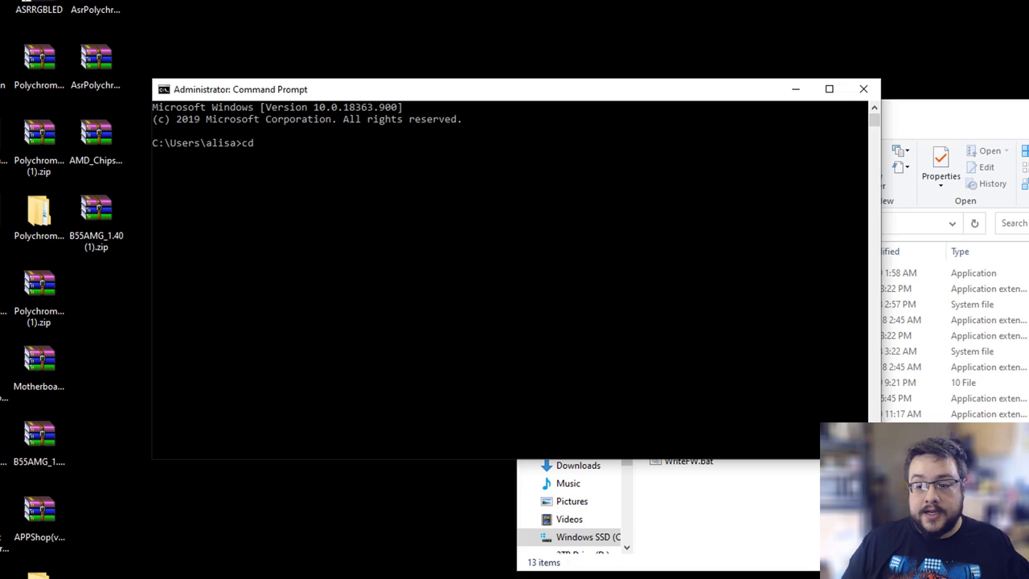
pyautogui.click(884, 381)
pyautogui.click(900, 228)
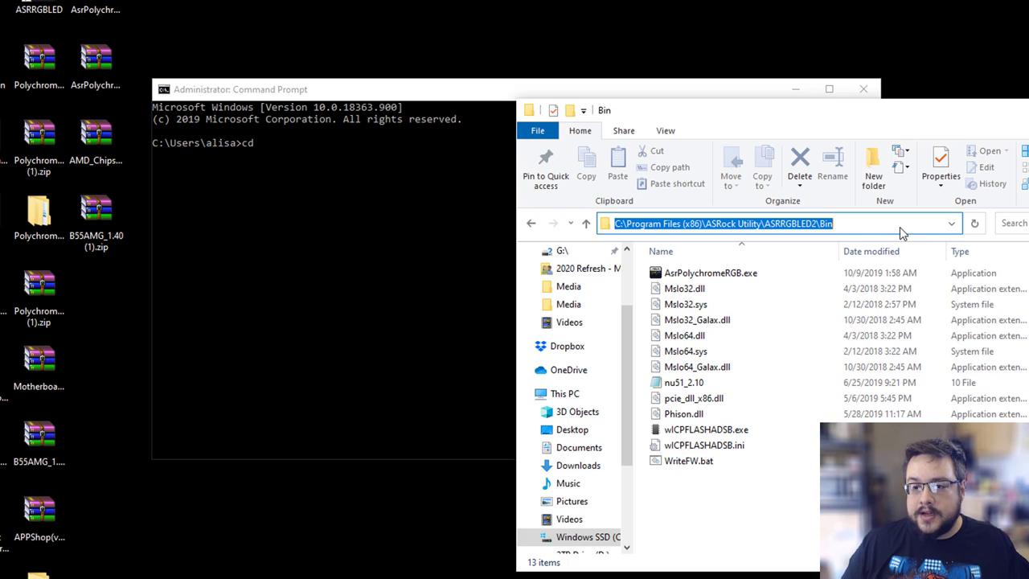
pyautogui.click(379, 166)
pyautogui.moveTo(359, 143); pyautogui.dragTo(360, 153)
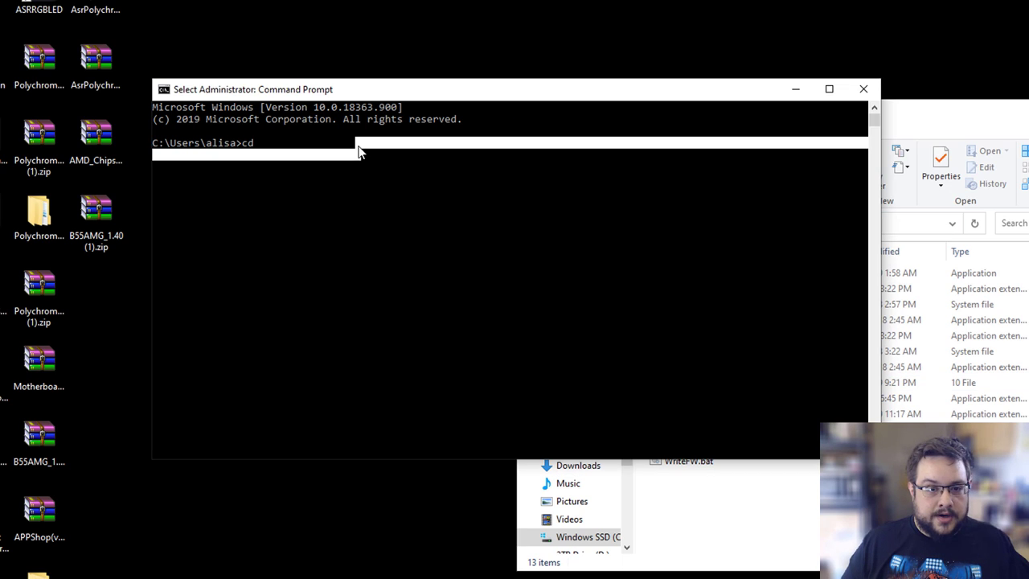
pyautogui.click(354, 143)
pyautogui.rightClick(354, 143)
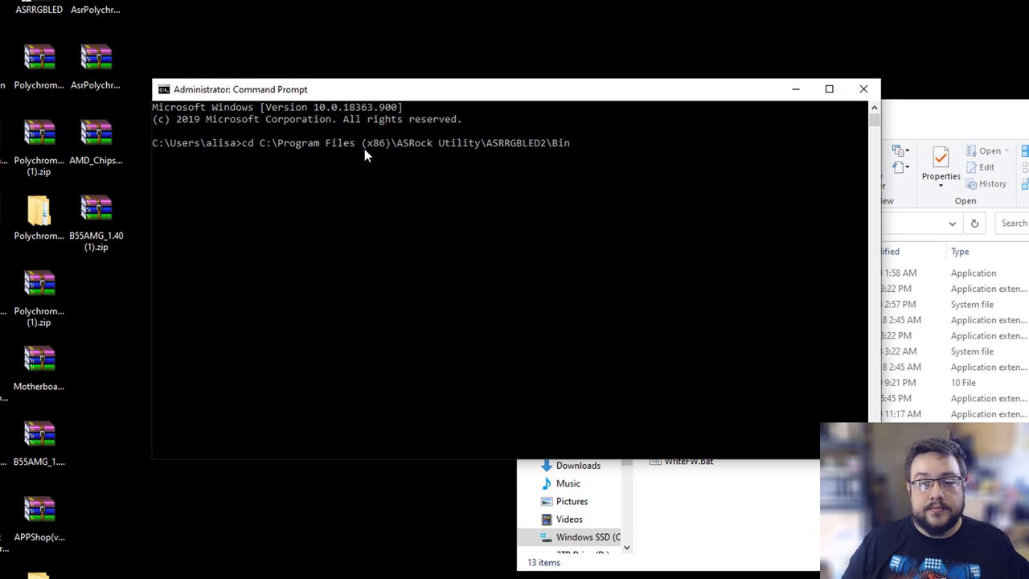
# Change the console directory to C:\Program Files (x86)\ASRock Utility\ASRRGBLED2\Bin.
pyautogui.hotkey('alt', 'Tab')
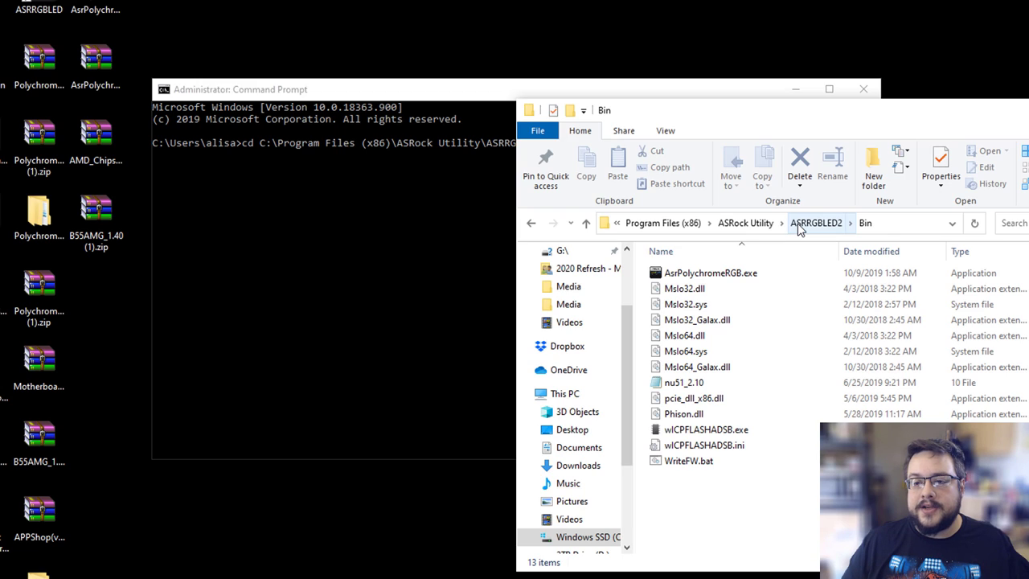
pyautogui.click(840, 224)
pyautogui.click(746, 223)
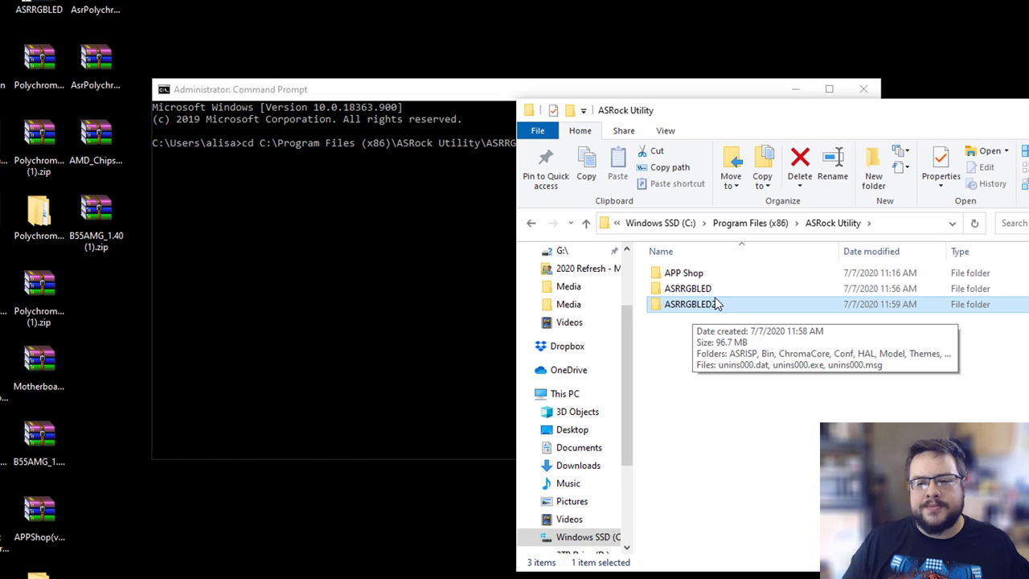
pyautogui.doubleClick(708, 314)
pyautogui.click(470, 261)
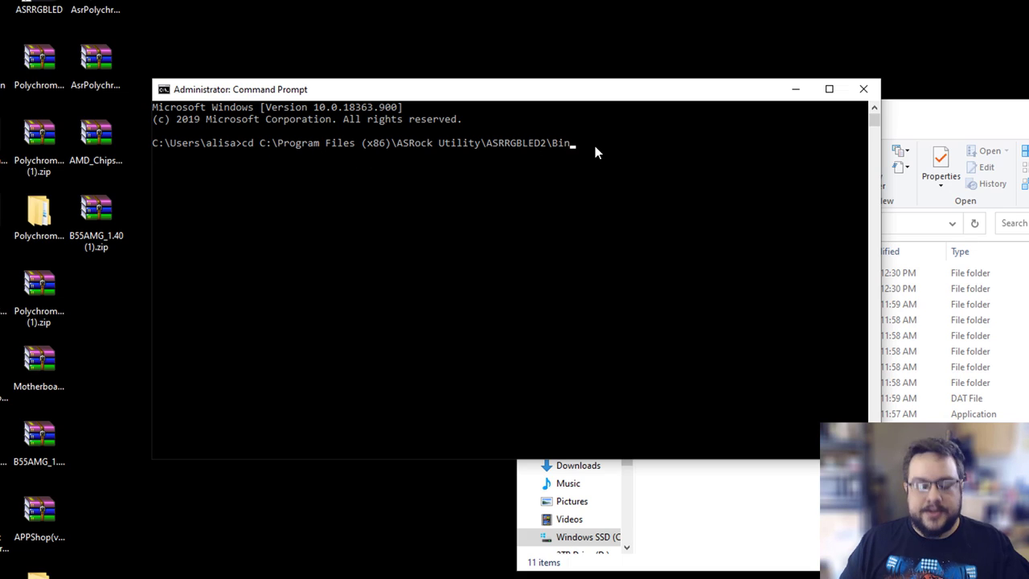
pyautogui.press('Return')
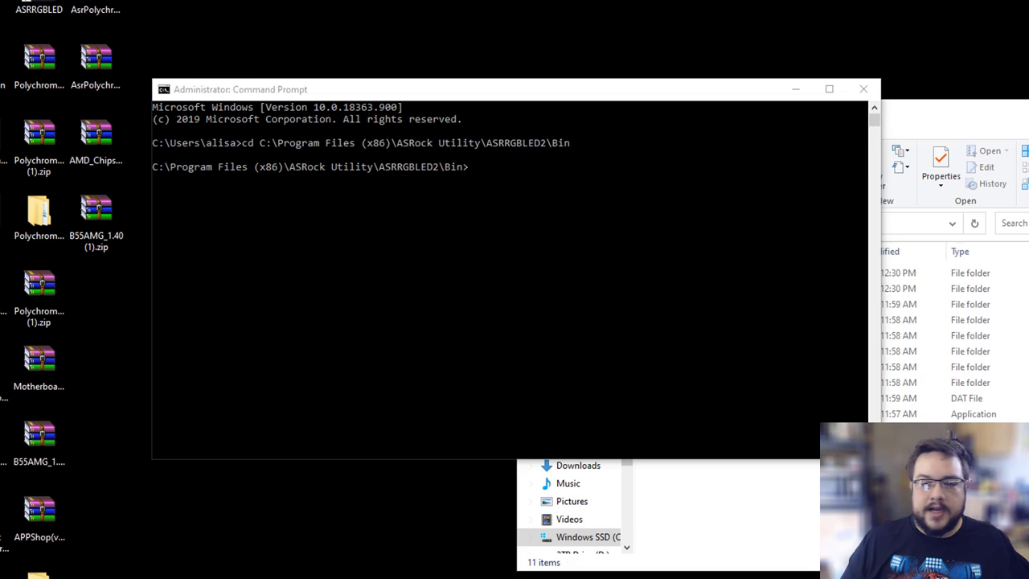
# Enter the flasher name wICPFLASHADSB.exe followed by /File= at the prompt.
pyautogui.click(777, 547)
pyautogui.doubleClick(687, 290)
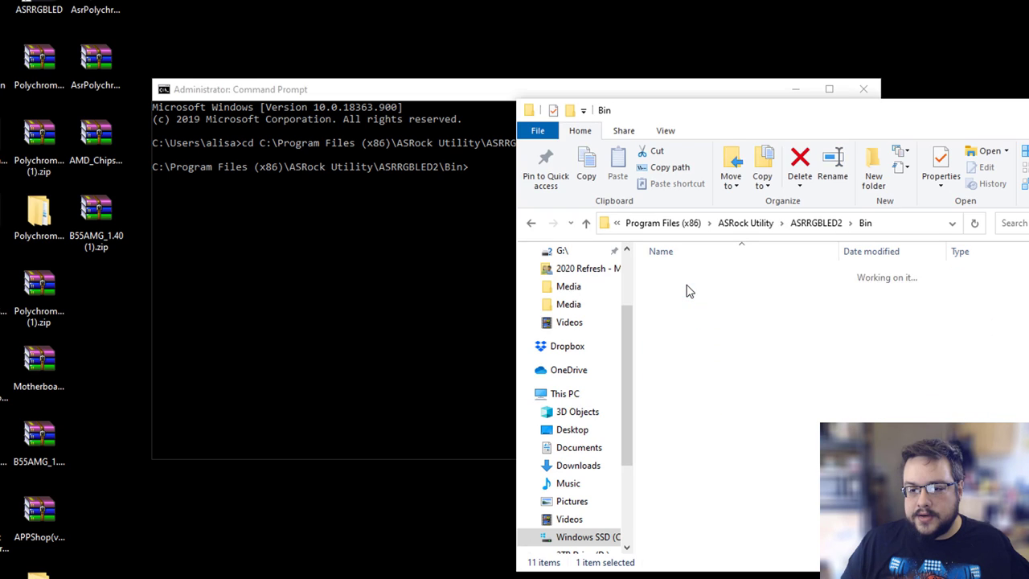
pyautogui.click(735, 433)
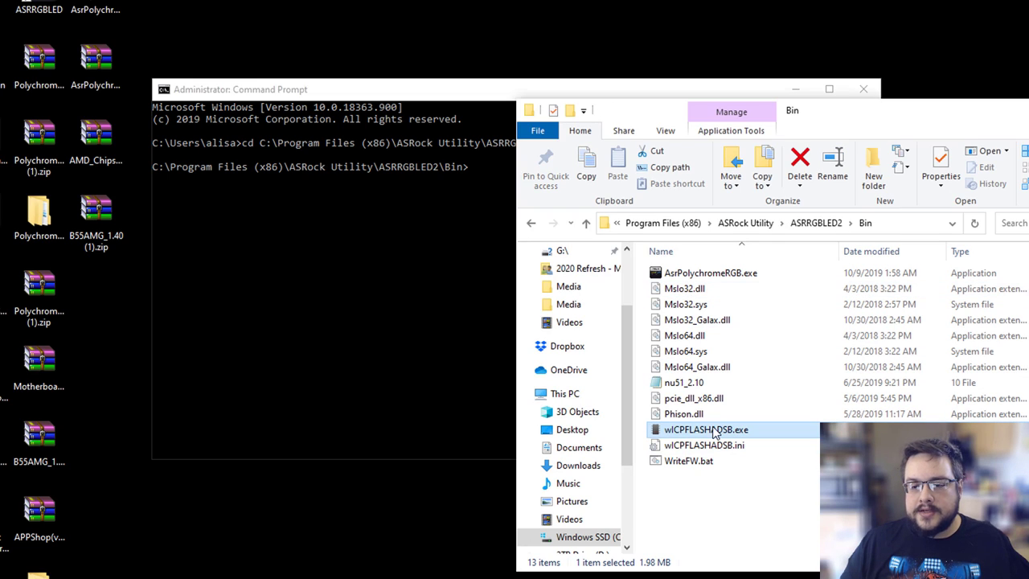
pyautogui.click(710, 433)
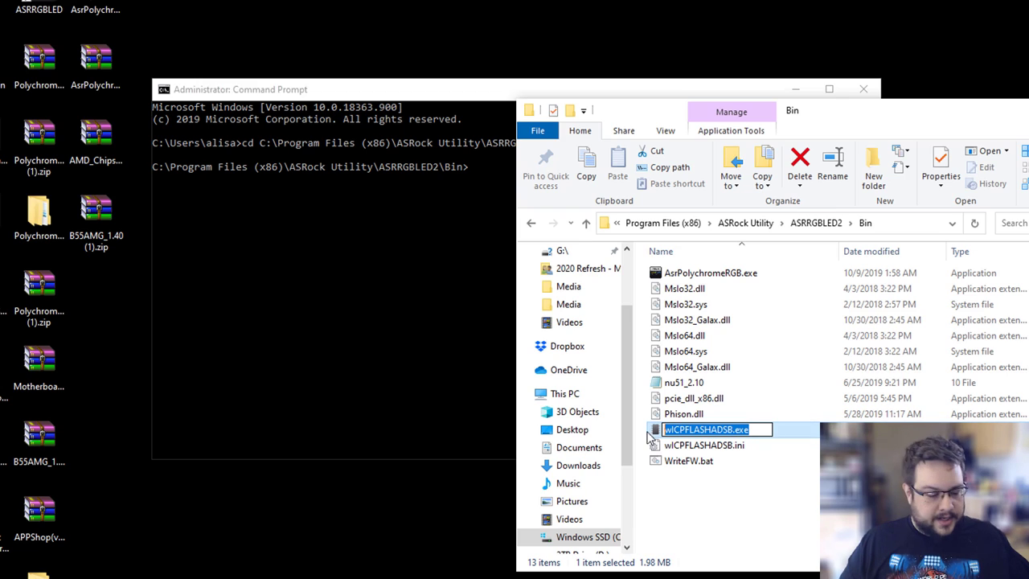
pyautogui.click(472, 237)
pyautogui.write('wICPFLASHADSB.exe')
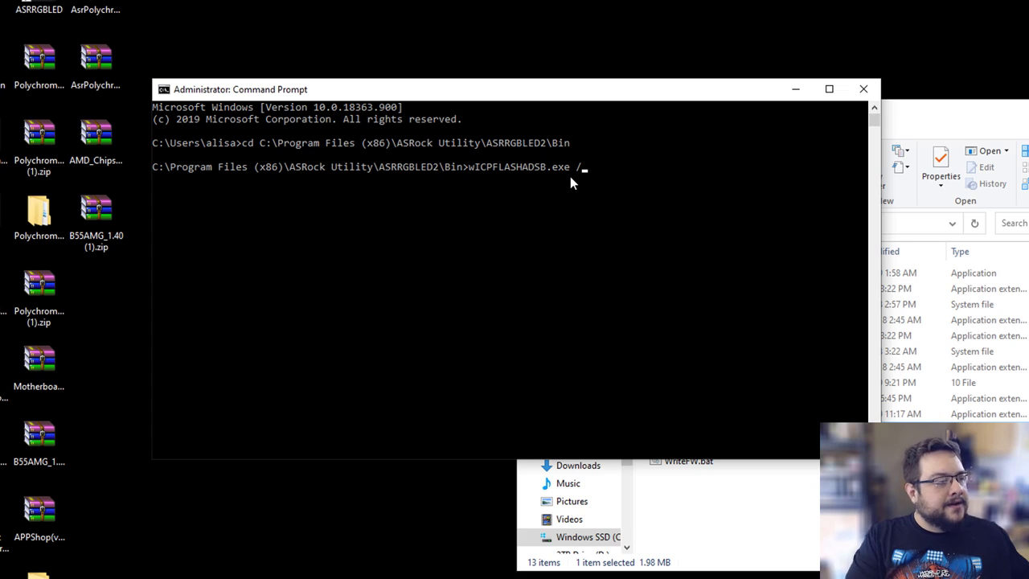
pyautogui.write('iles')
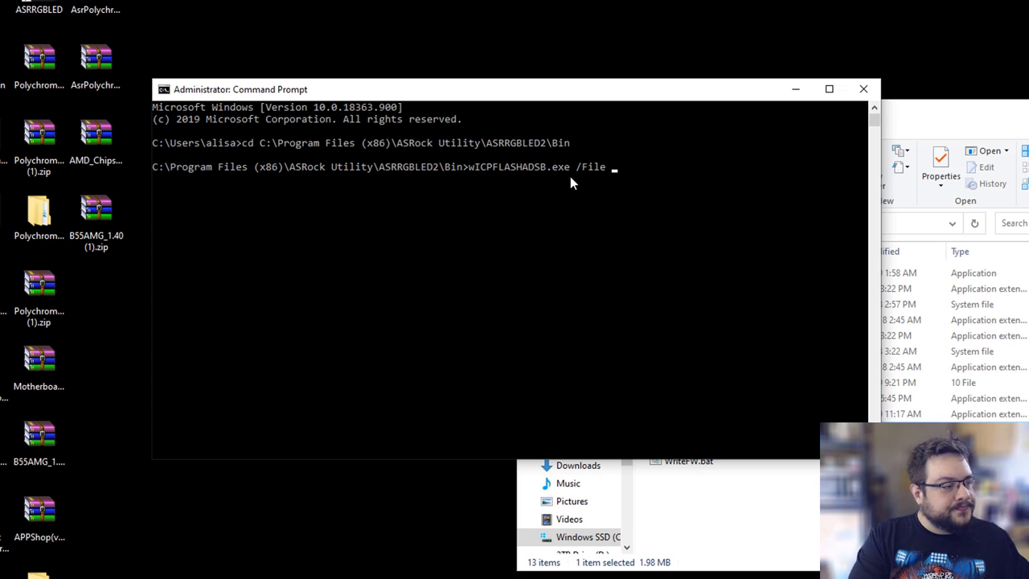
pyautogui.press('BackSpace')
pyautogui.write('=')
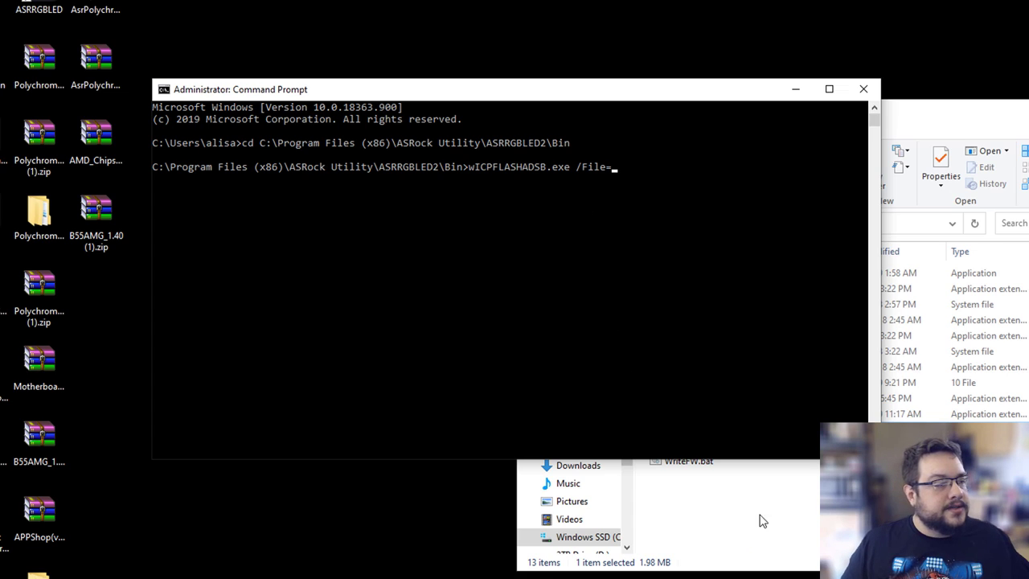
# Append the firmware file name nu51_2.10 after /File= in the command.
pyautogui.click(783, 519)
pyautogui.click(696, 384)
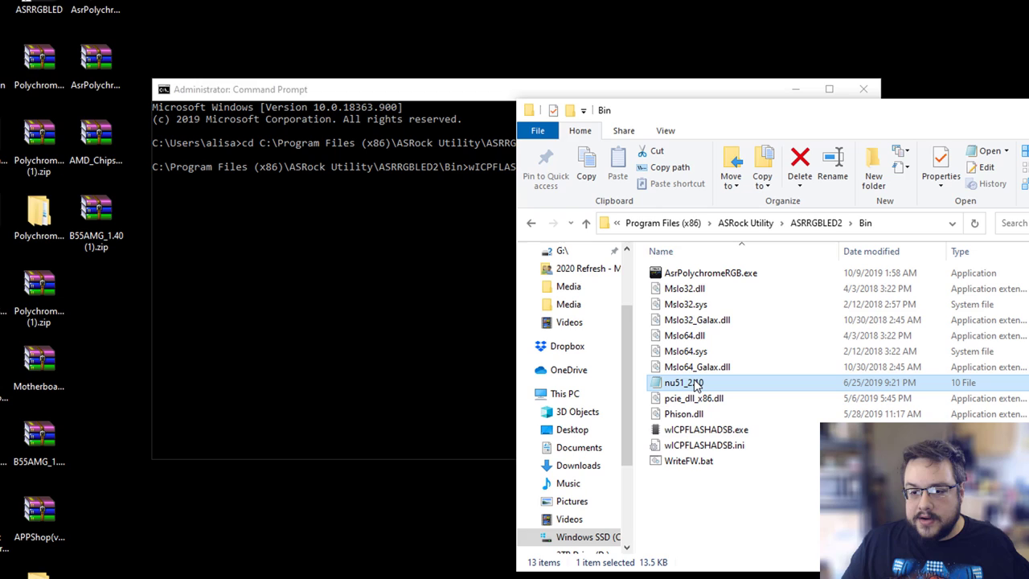
pyautogui.click(696, 384)
pyautogui.hotkey('ctrl', 'c')
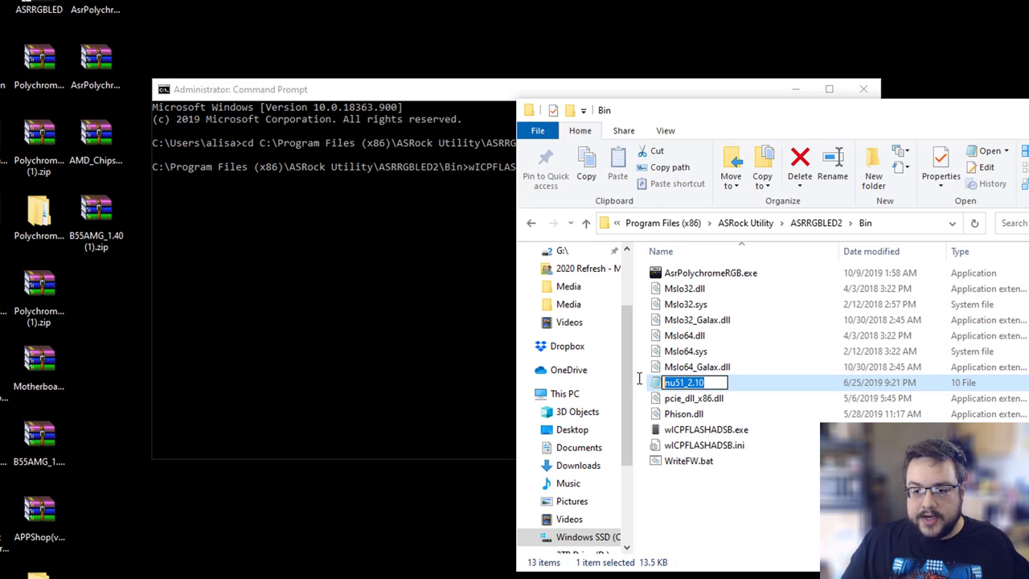
pyautogui.click(482, 250)
pyautogui.rightClick(520, 246)
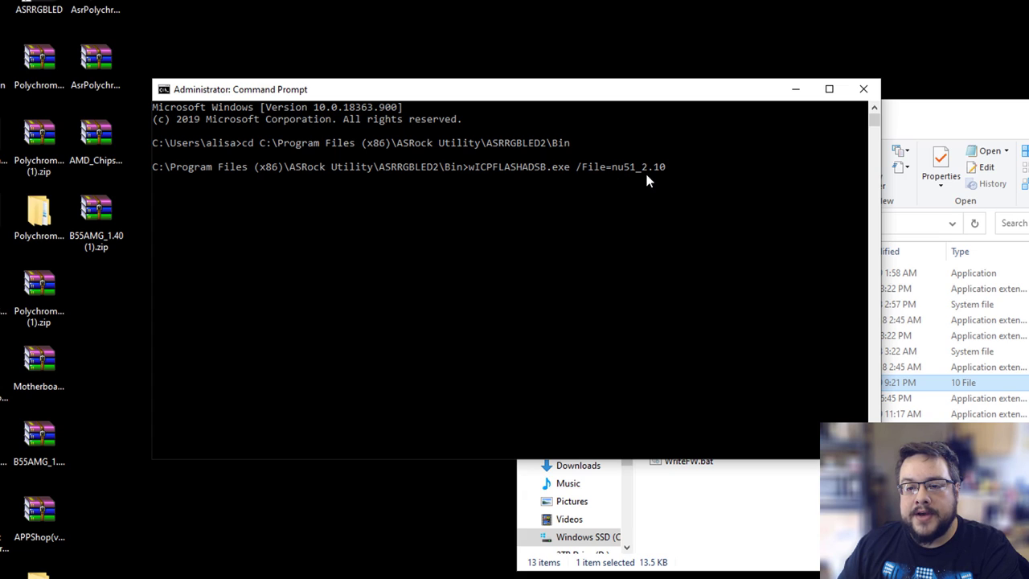
# Run wICPFLASHADSB.exe /File=nu51_2.10 until it reports Flash successful, checksum 8C1A.
pyautogui.click(673, 172)
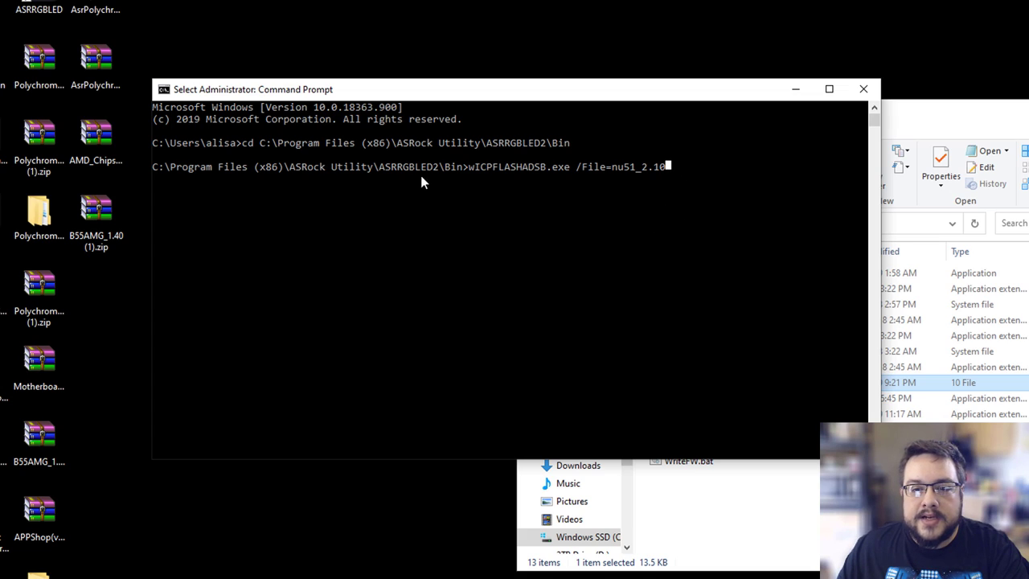
pyautogui.press('Escape')
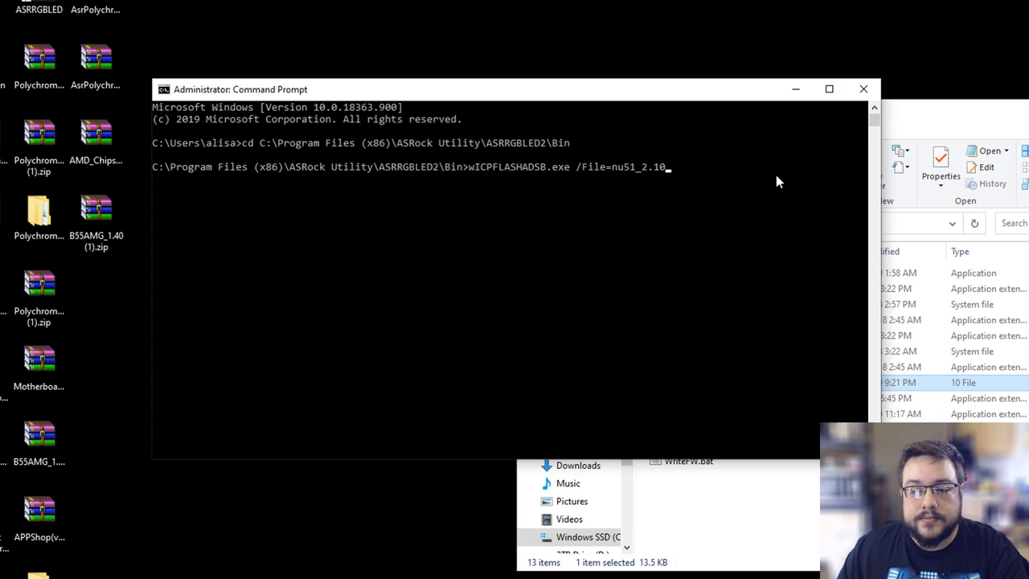
pyautogui.click(729, 163)
pyautogui.press('Escape')
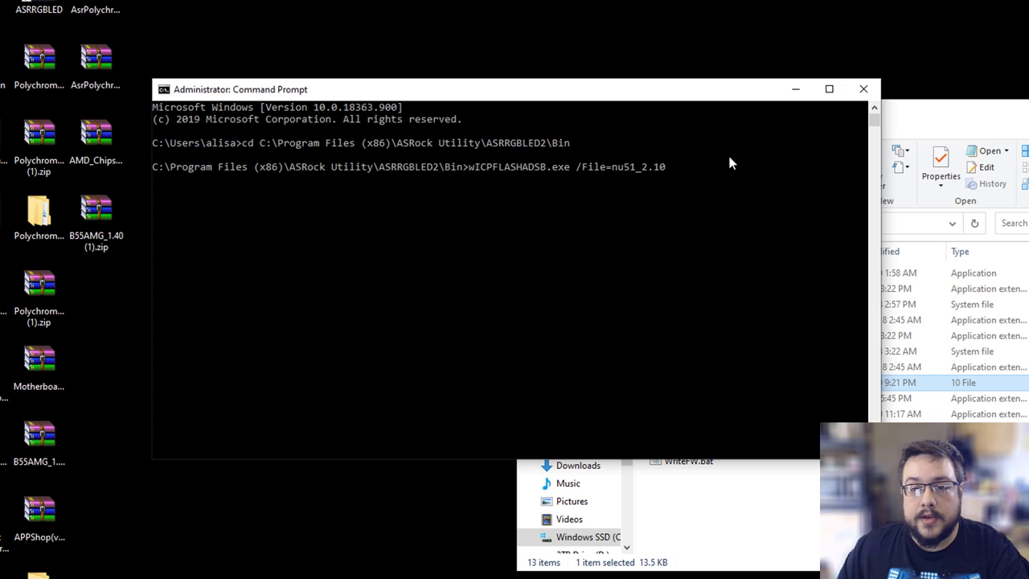
pyautogui.press('Return')
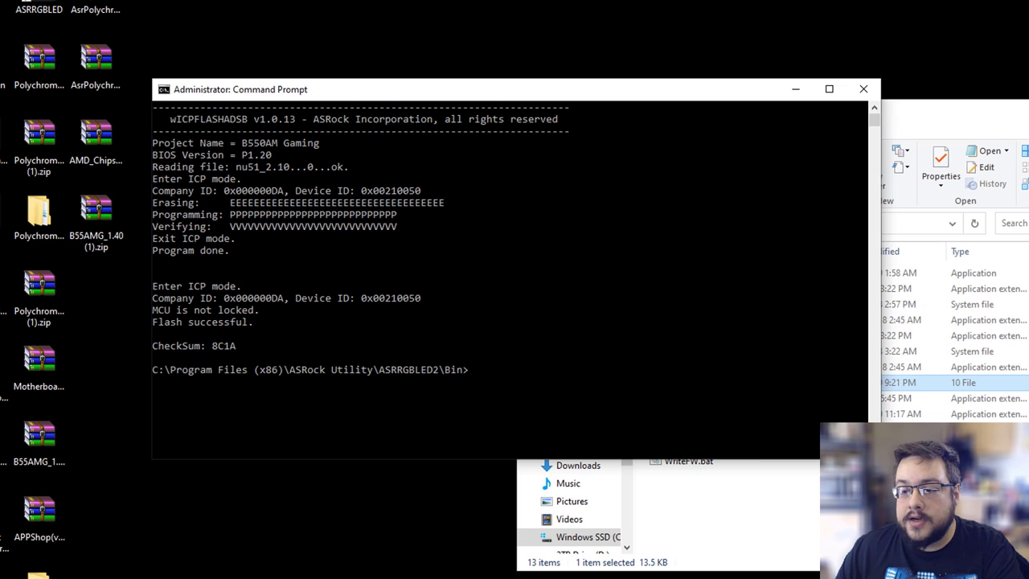
pyautogui.hotkey('alt', 'Tab')
pyautogui.click(696, 384)
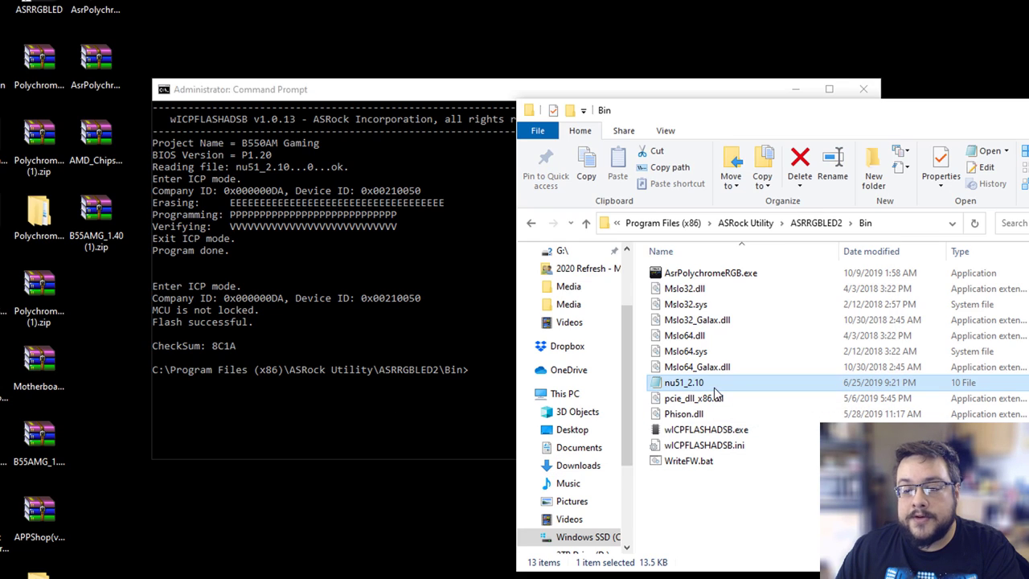
pyautogui.click(453, 361)
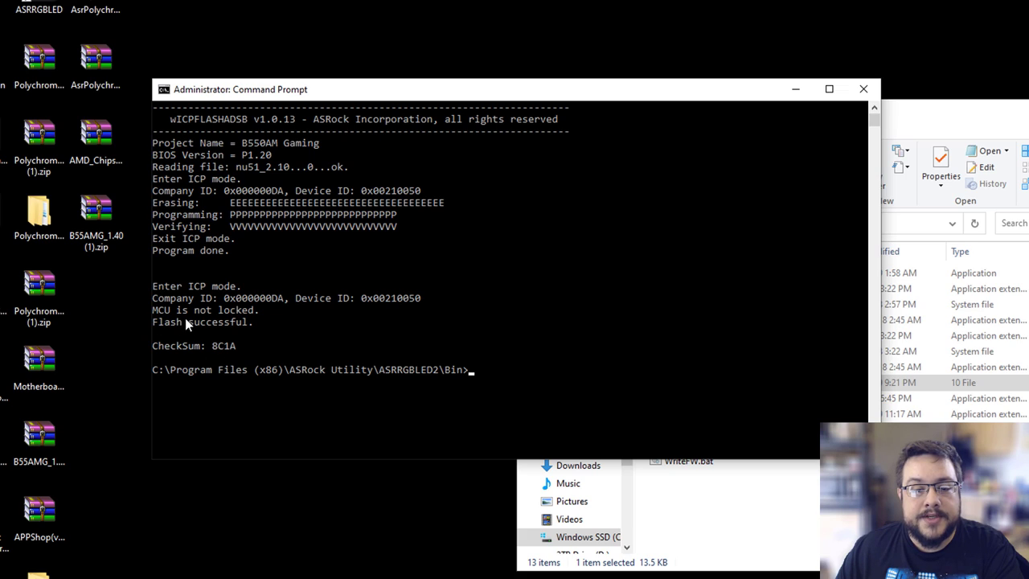
# Close the Command Prompt, the File Explorer window and Polychrome Sync.
pyautogui.click(866, 89)
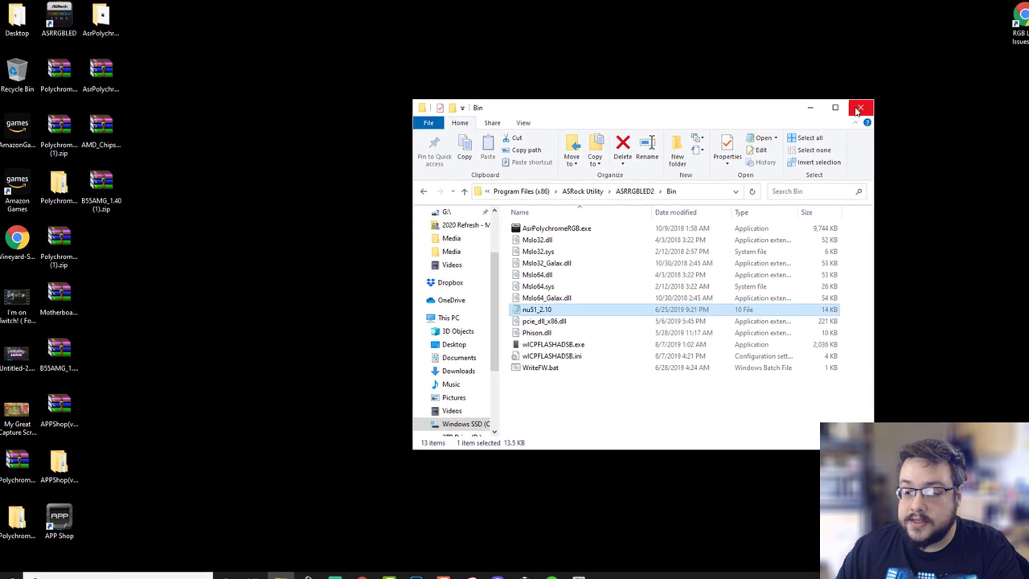
pyautogui.click(858, 110)
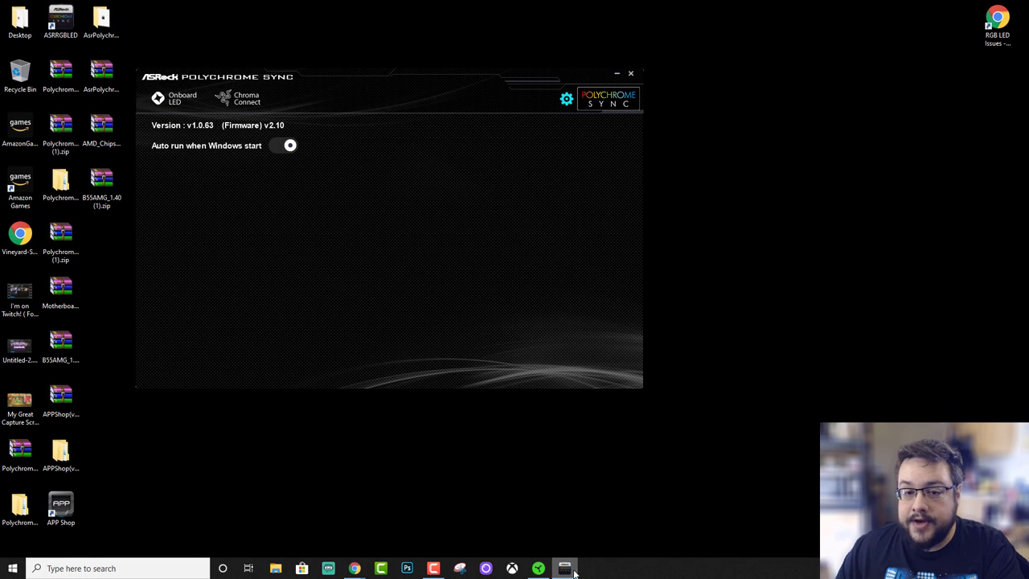
pyautogui.click(181, 98)
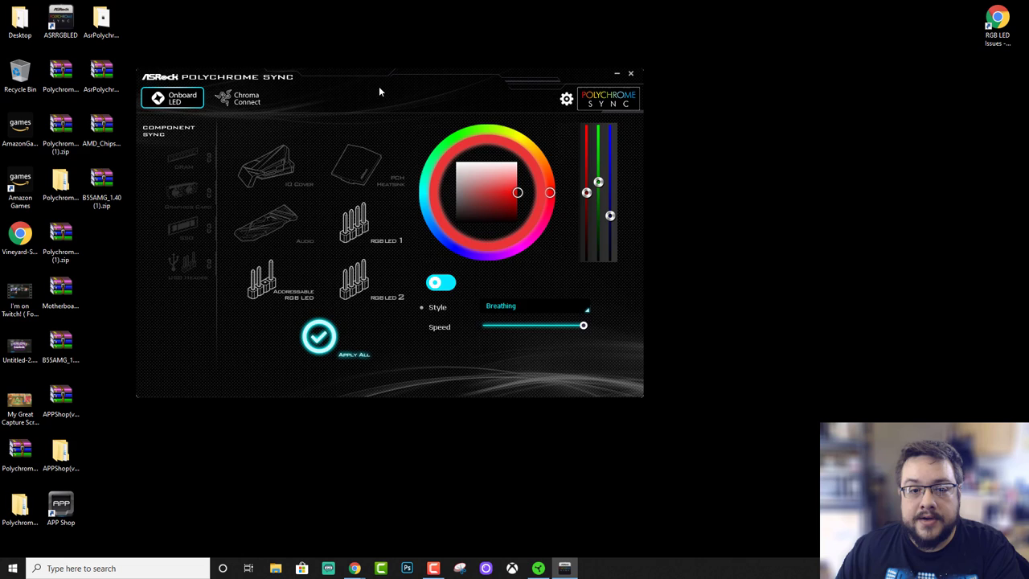
pyautogui.moveTo(379, 86); pyautogui.dragTo(517, 143)
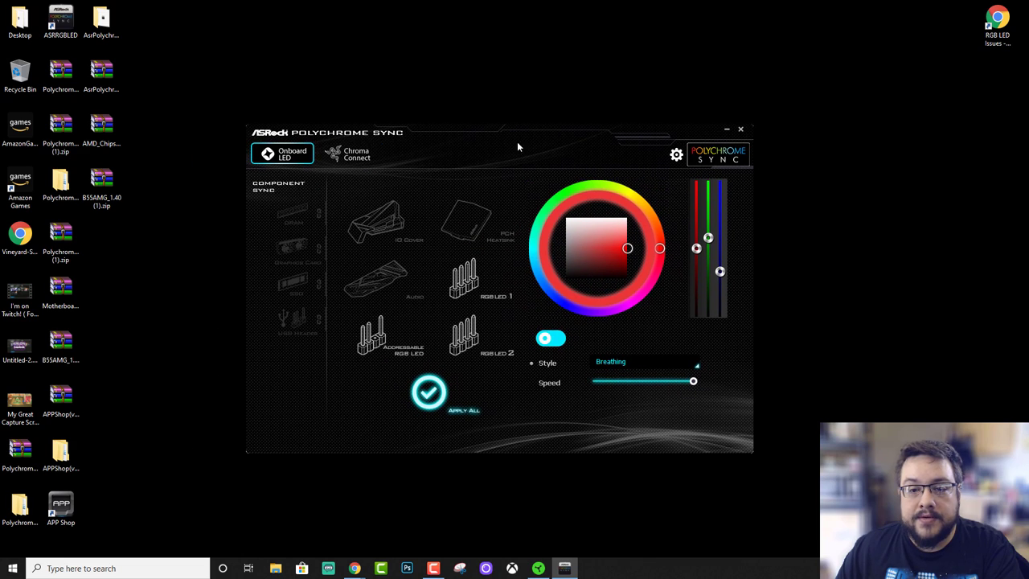
pyautogui.click(740, 129)
# Browse to C:\Program Files (x86)\ASRock Utility\ASRRGBLED2\Bin and launch AsrPolychromeRGB.exe.
pyautogui.click(277, 570)
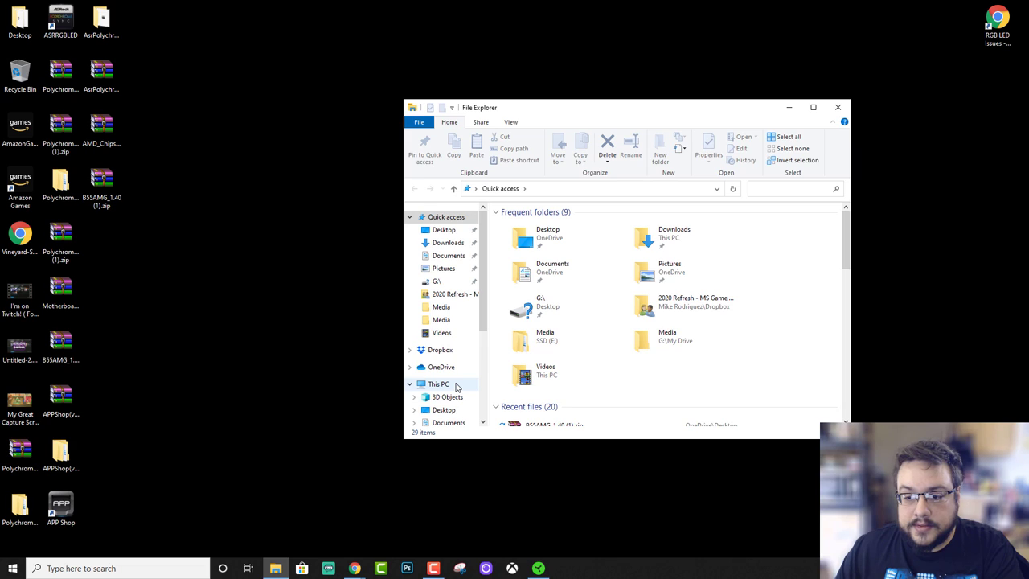
pyautogui.click(438, 384)
pyautogui.doubleClick(548, 373)
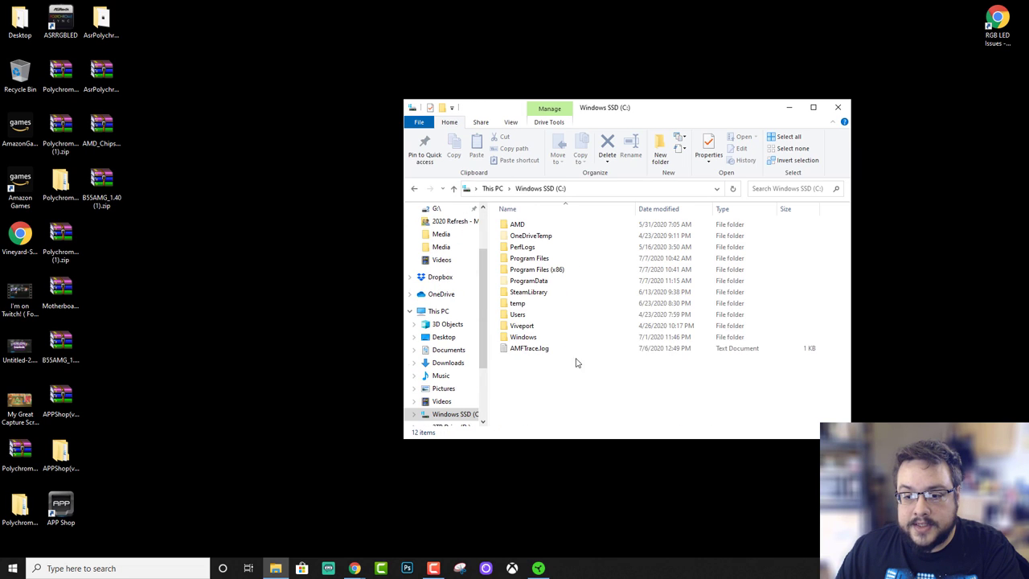
pyautogui.doubleClick(533, 270)
pyautogui.doubleClick(541, 268)
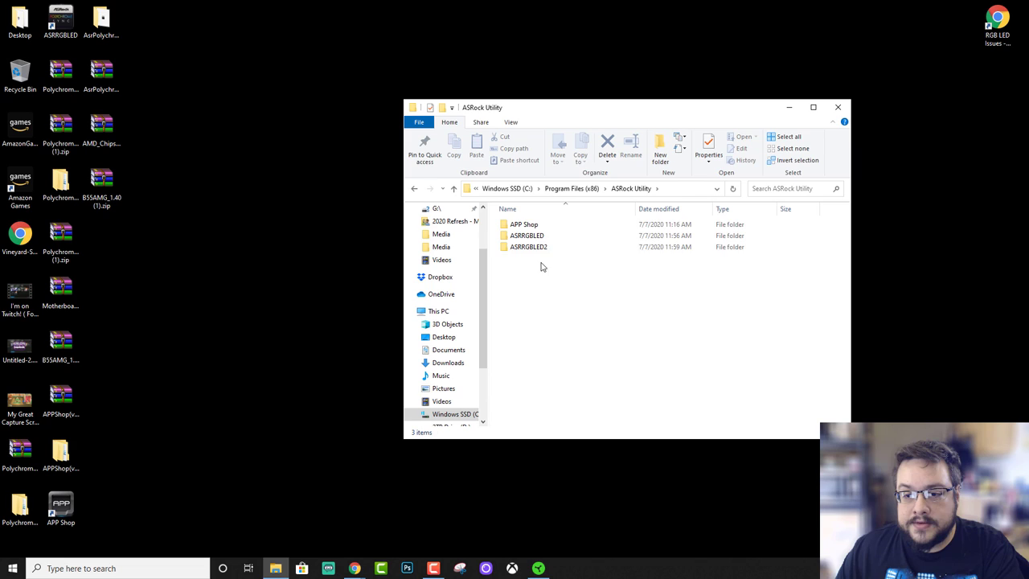
pyautogui.doubleClick(542, 247)
pyautogui.doubleClick(533, 238)
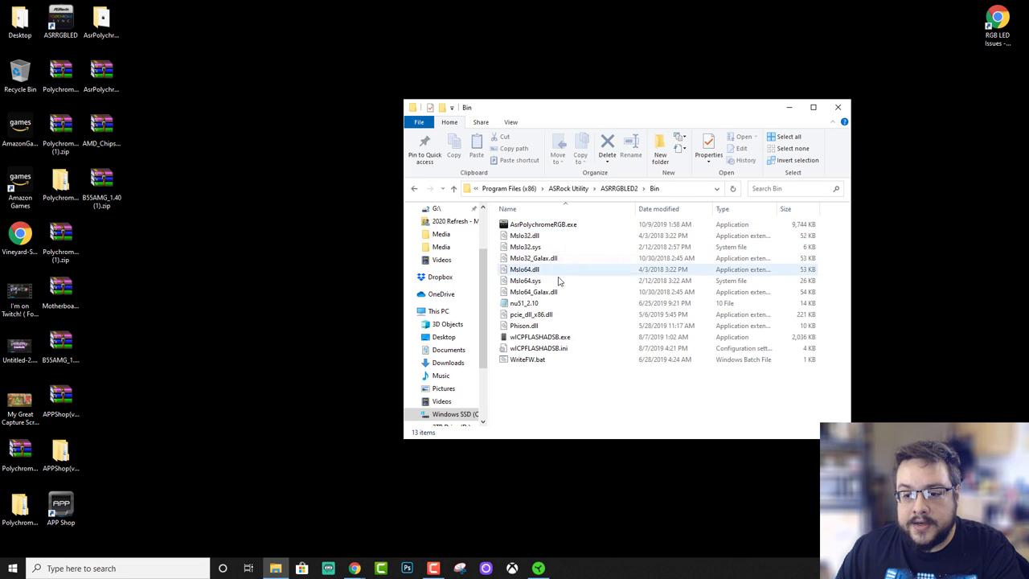
pyautogui.doubleClick(543, 229)
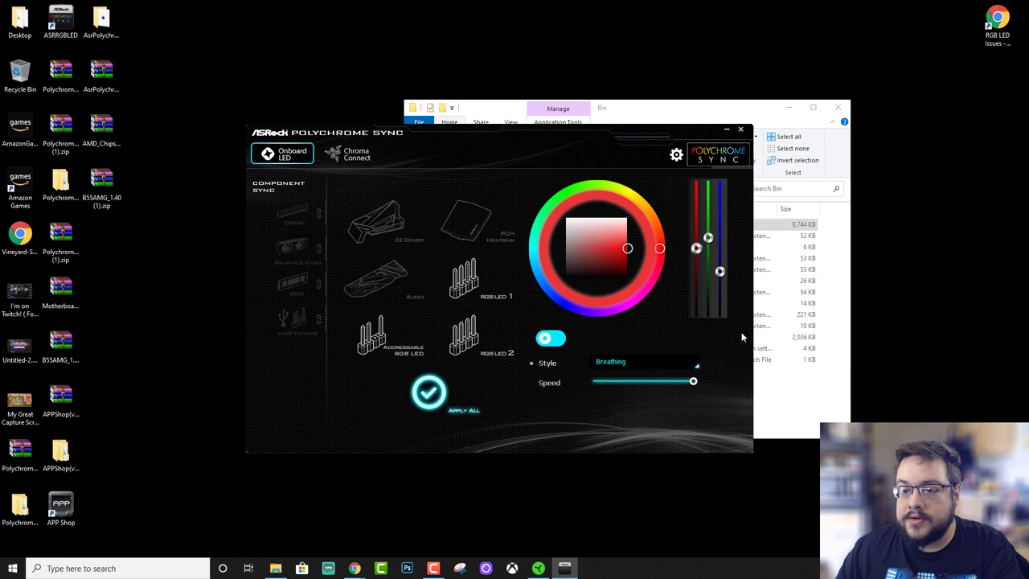
# Turn on Chroma Connect in Polychrome Sync and bring Razer Synapse's Chroma Studio forward.
pyautogui.click(353, 160)
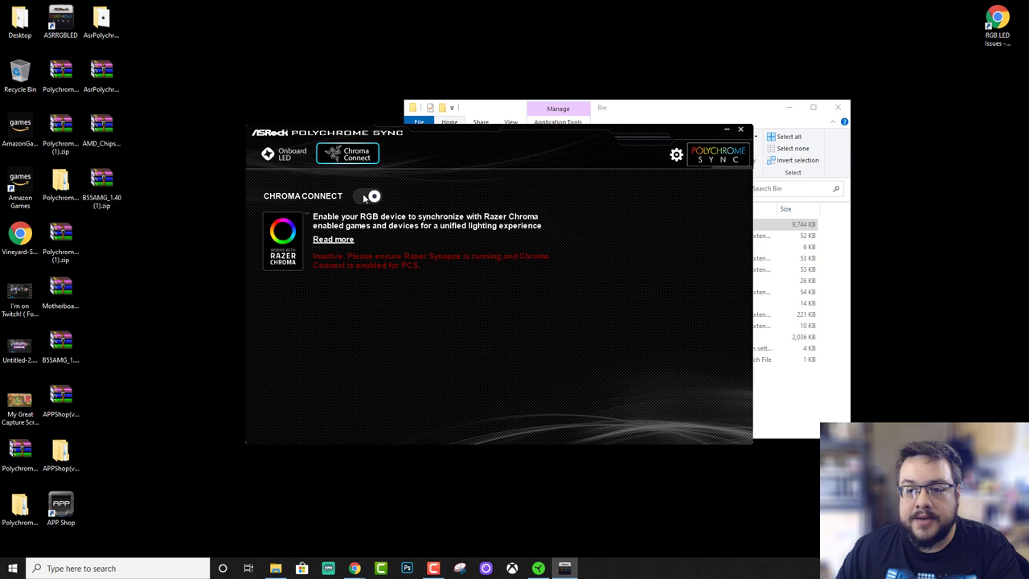
pyautogui.click(368, 196)
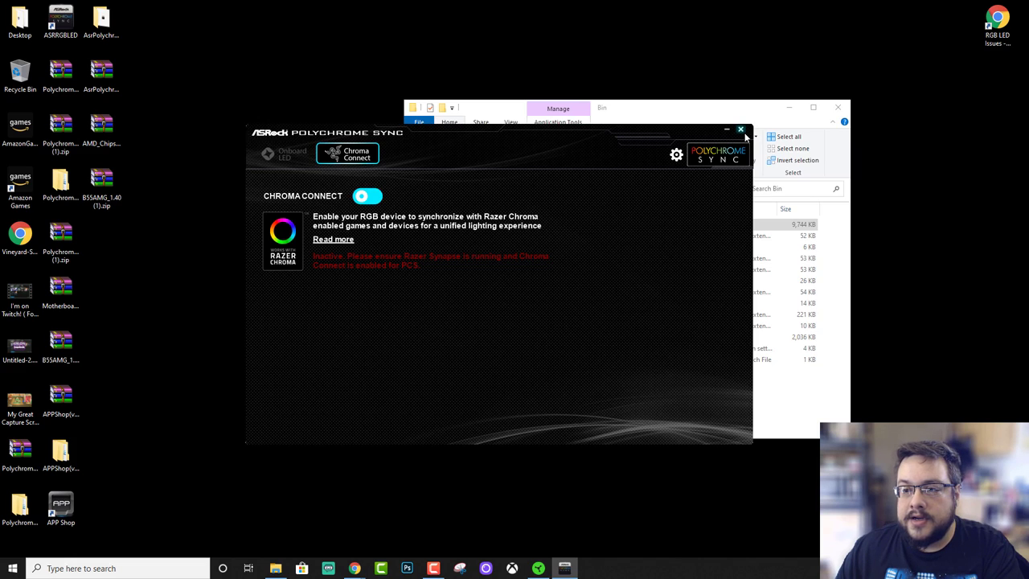
pyautogui.click(539, 567)
# Deselect devices in Chroma Studio to see the ASRock board glow red with keyboard and mouse.
pyautogui.click(524, 424)
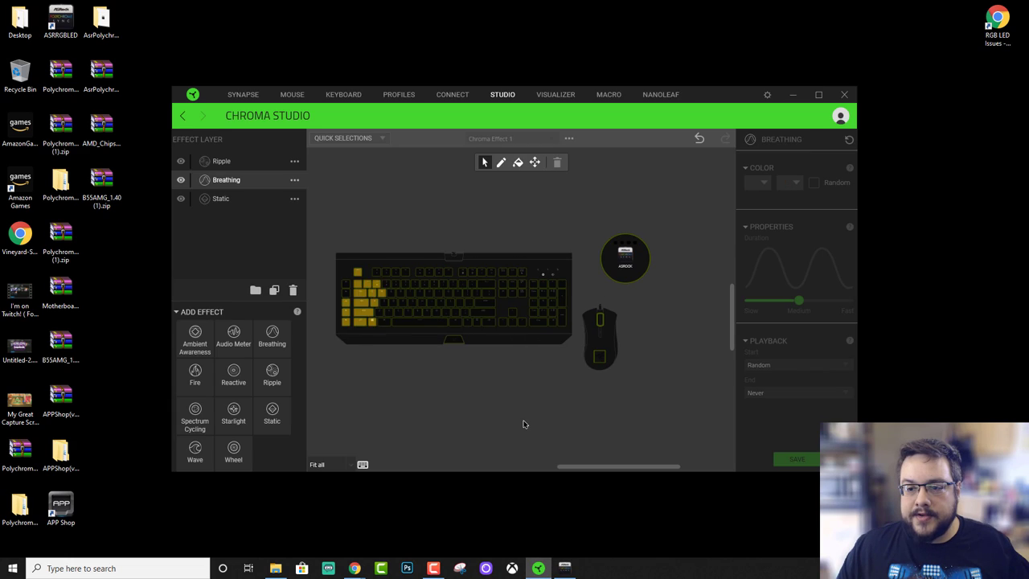